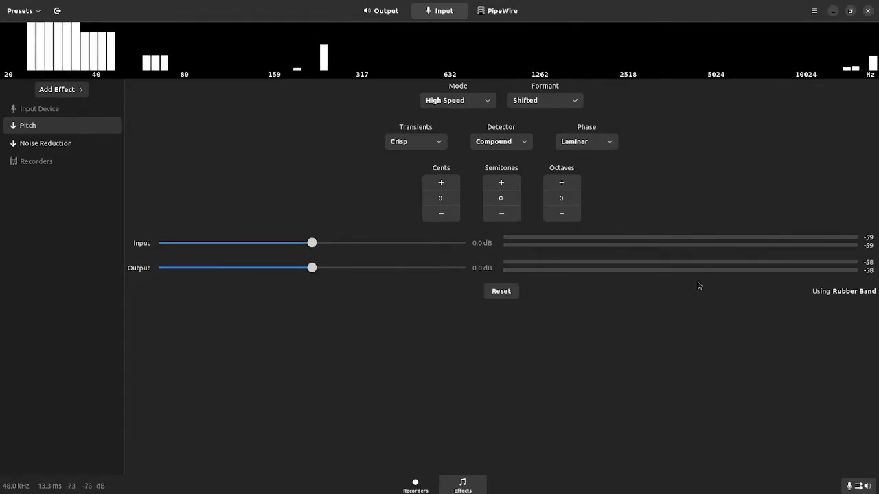
# Toggle the Noise Reduction effect off and on to compare the microphone sound, leaving it disabled
pyautogui.moveTo(61, 134)
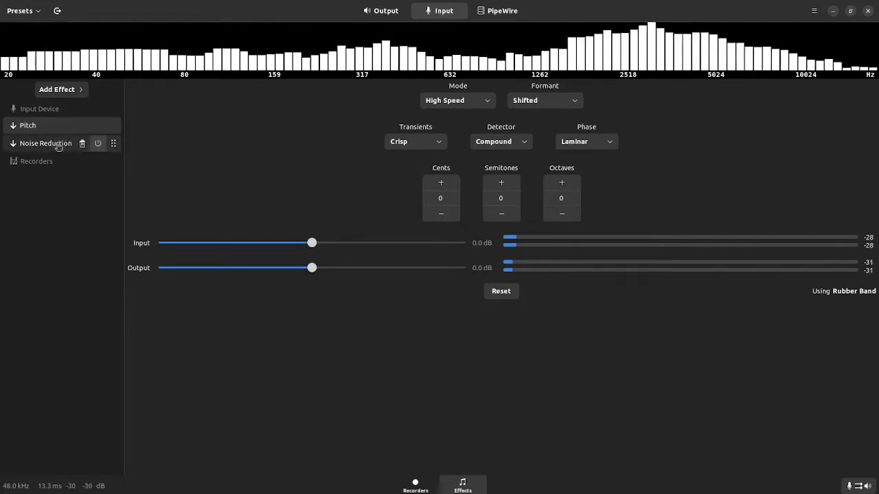
pyautogui.click(98, 144)
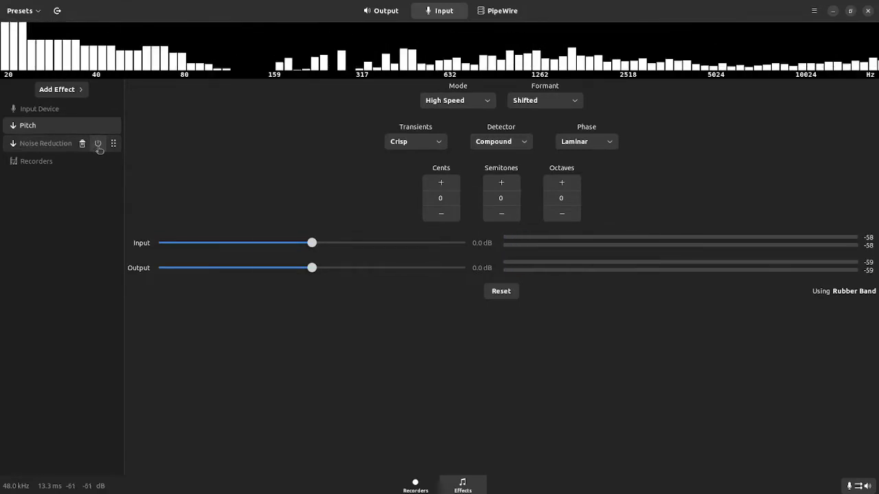
pyautogui.click(98, 144)
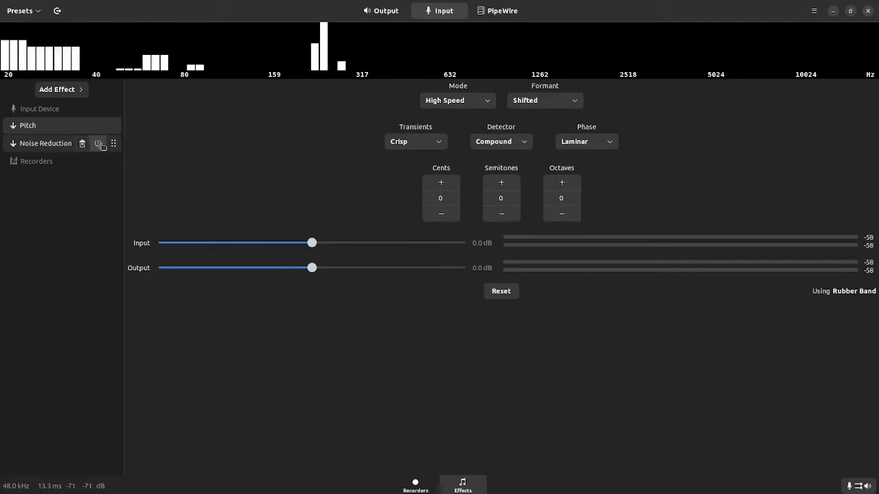
pyautogui.click(98, 144)
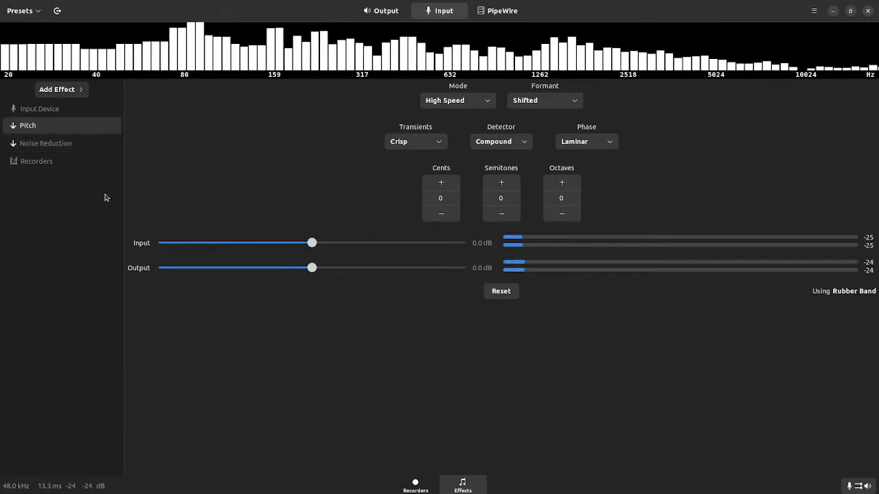
pyautogui.moveTo(45, 148)
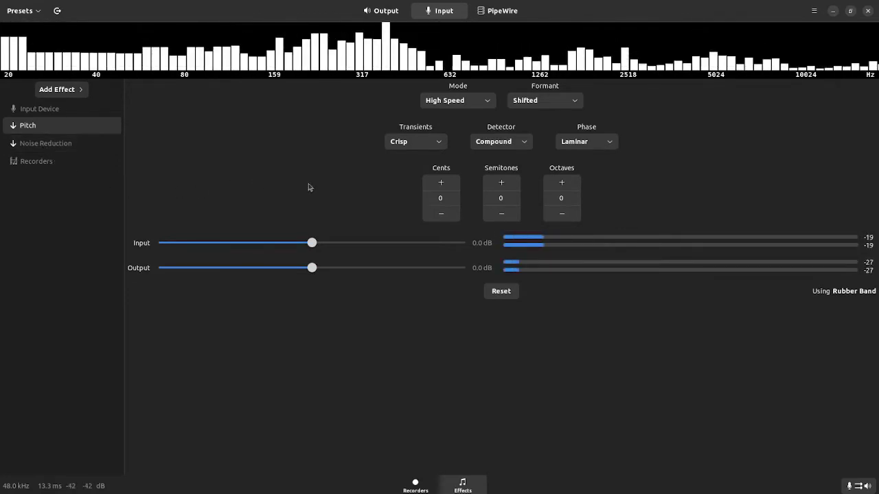
# Try a negative Cents shift in the Pitch effect and bring Cents back up to 0
pyautogui.click(447, 219)
pyautogui.moveTo(447, 221); pyautogui.dragTo(447, 220)
pyautogui.click(441, 184)
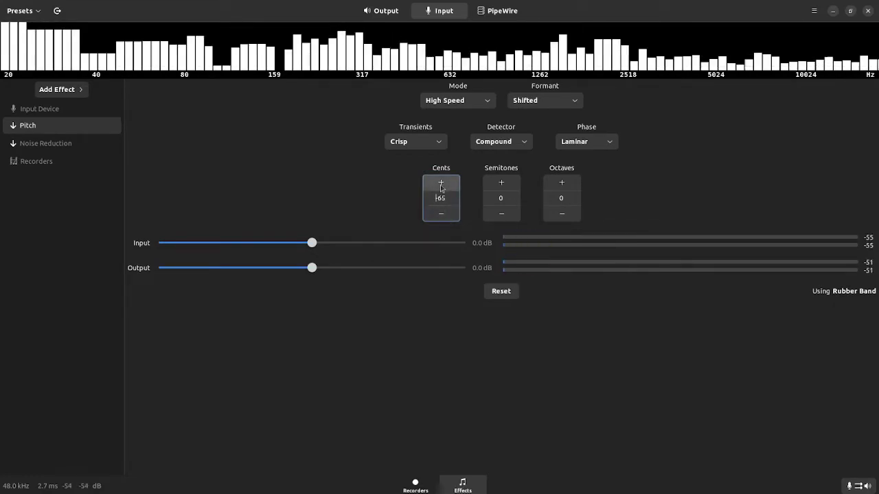
pyautogui.moveTo(441, 186); pyautogui.dragTo(441, 186)
pyautogui.click(441, 184)
pyautogui.click(441, 184)
pyautogui.click(441, 184)
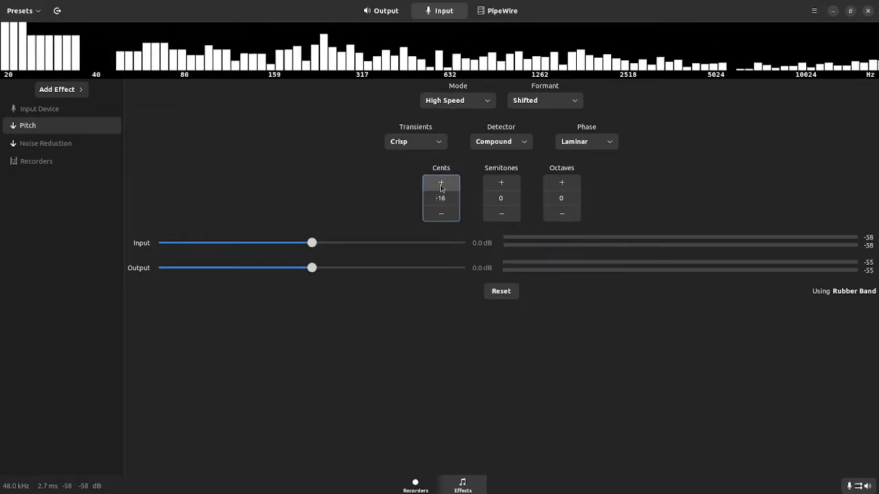
pyautogui.moveTo(441, 186); pyautogui.dragTo(441, 185)
pyautogui.click(440, 184)
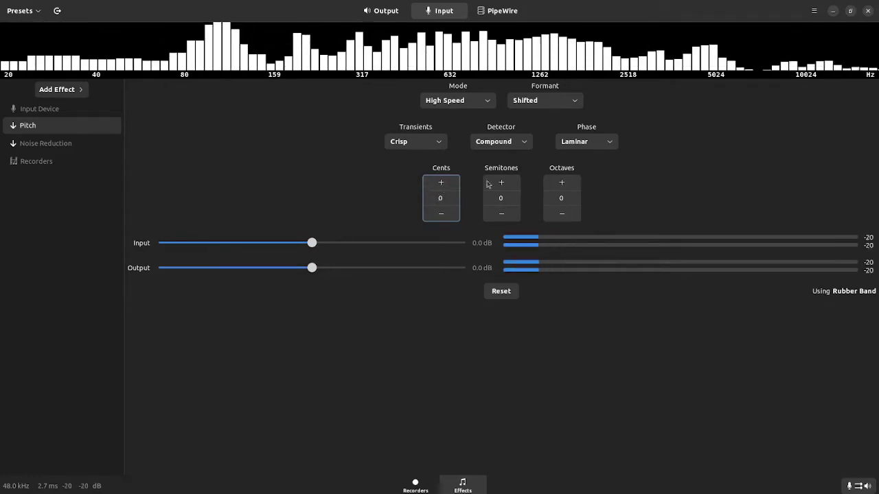
# Try the Pitch effect's Semitones at -12 and raise the value gradually back to 0
pyautogui.moveTo(506, 214); pyautogui.dragTo(507, 217)
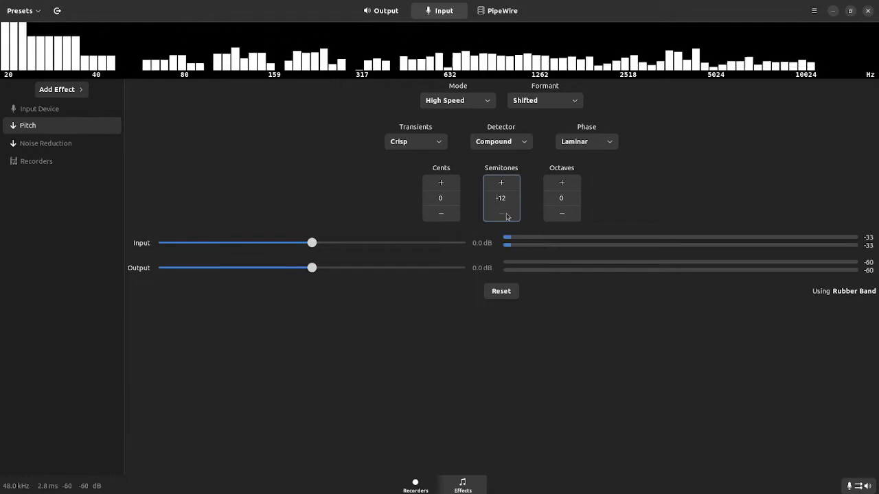
pyautogui.click(499, 182)
pyautogui.click(499, 182)
pyautogui.click(499, 182)
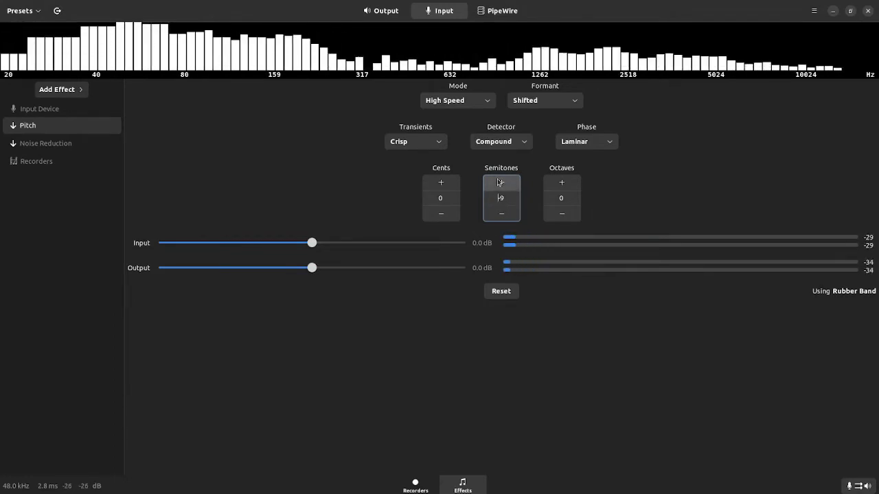
pyautogui.click(500, 182)
pyautogui.click(499, 183)
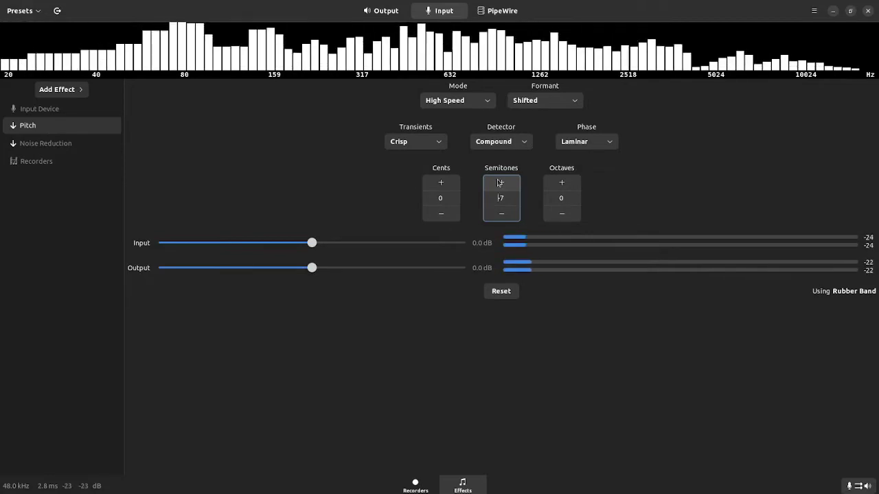
pyautogui.click(500, 182)
pyautogui.click(500, 183)
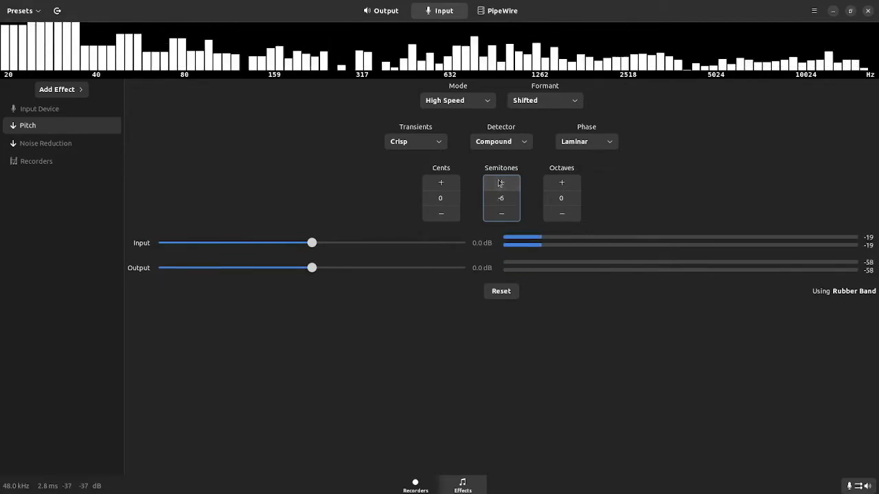
pyautogui.click(501, 183)
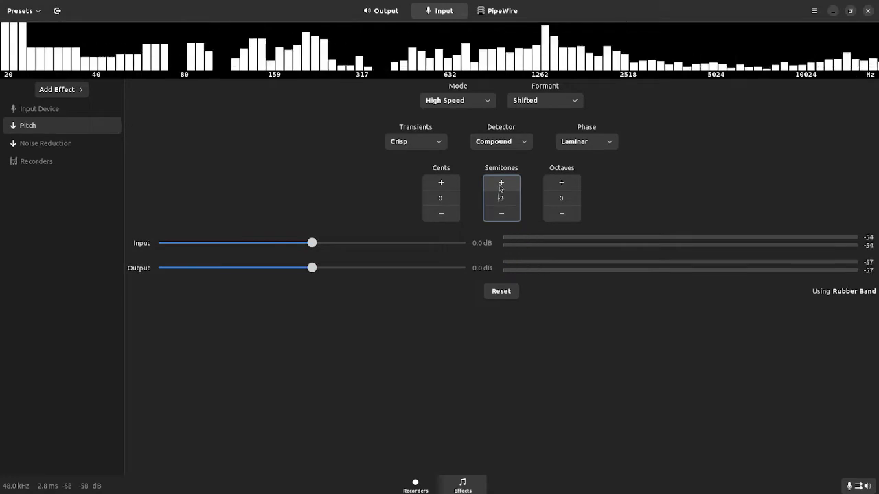
pyautogui.click(501, 182)
pyautogui.click(500, 183)
pyautogui.click(500, 183)
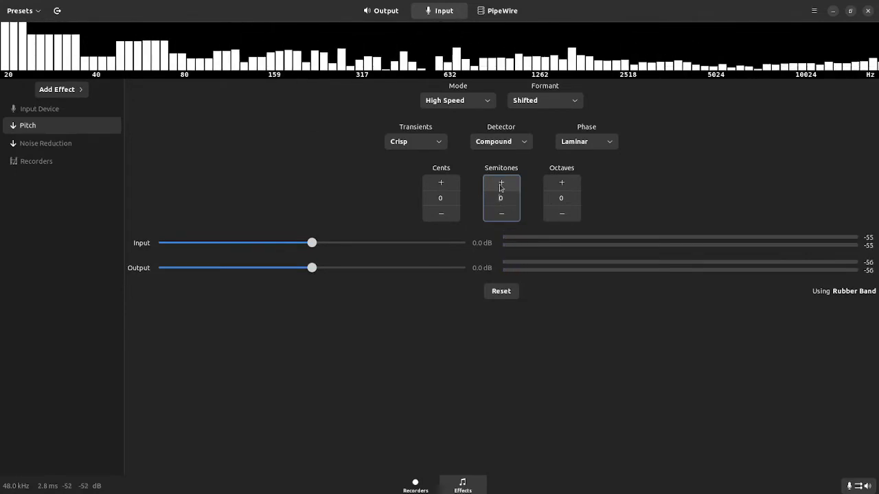
# Set Semitones to 2, and try an Octaves shift of 1 before returning Octaves to 0
pyautogui.click(501, 183)
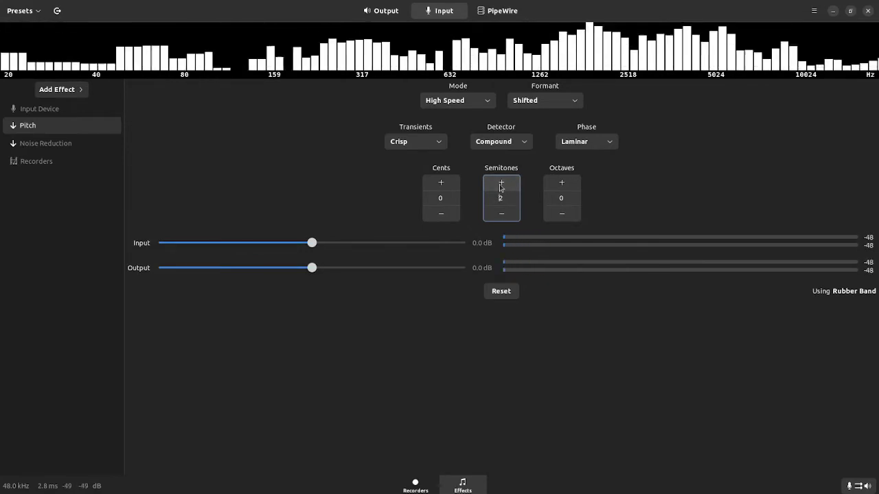
pyautogui.click(575, 187)
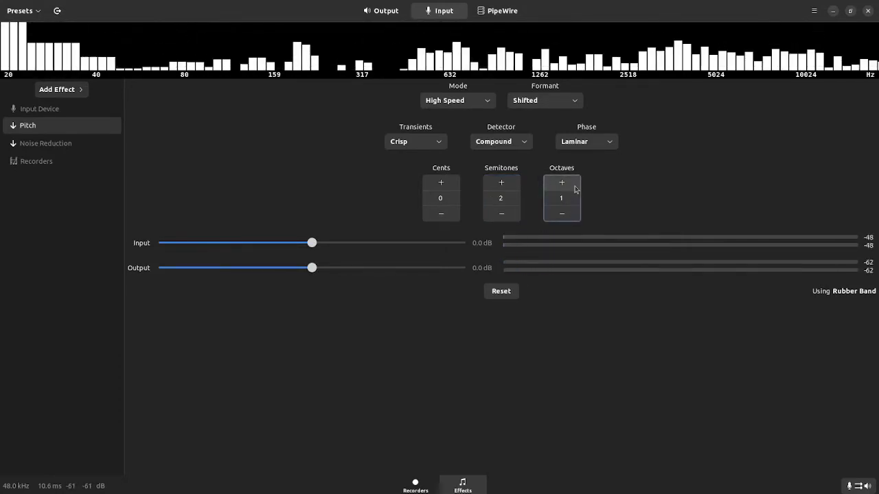
pyautogui.click(554, 215)
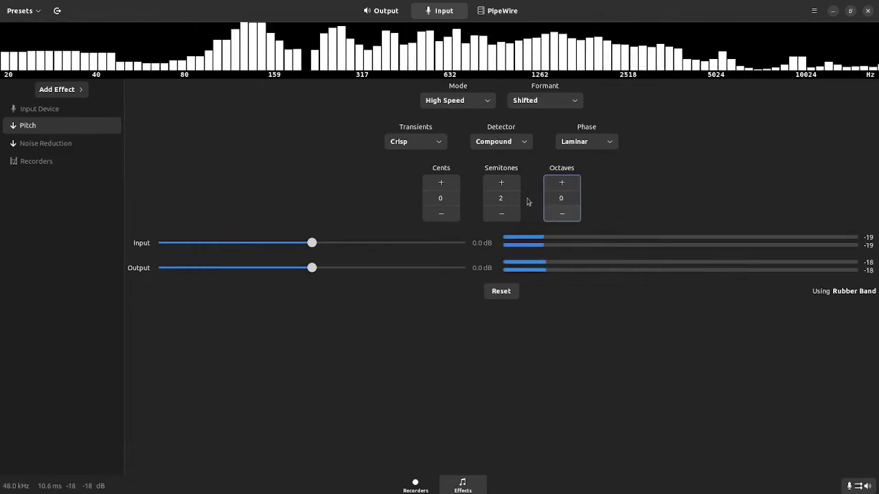
# Raise the Pitch effect's Semitones step by step to 6 and settle on 5
pyautogui.click(507, 183)
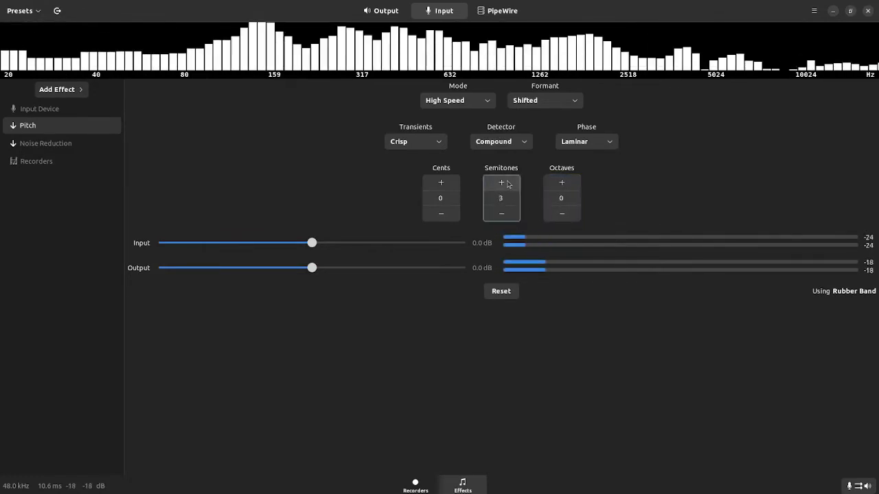
pyautogui.click(507, 183)
pyautogui.click(508, 183)
pyautogui.click(507, 183)
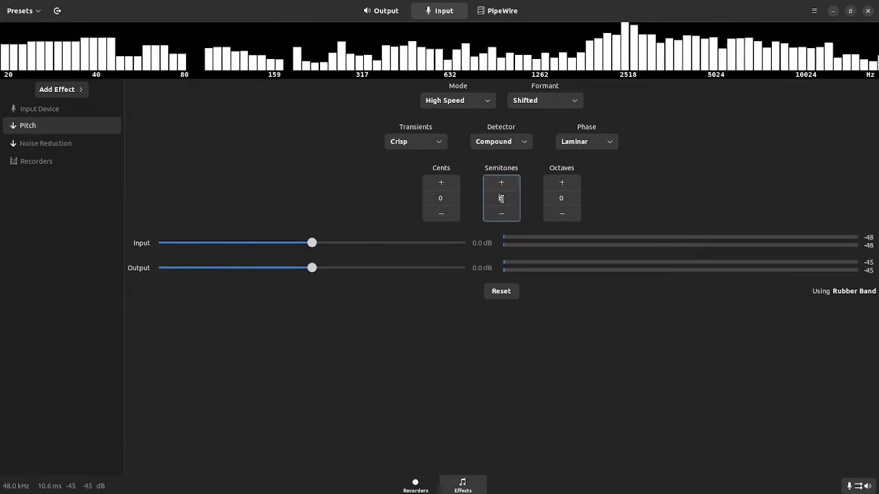
pyautogui.click(508, 219)
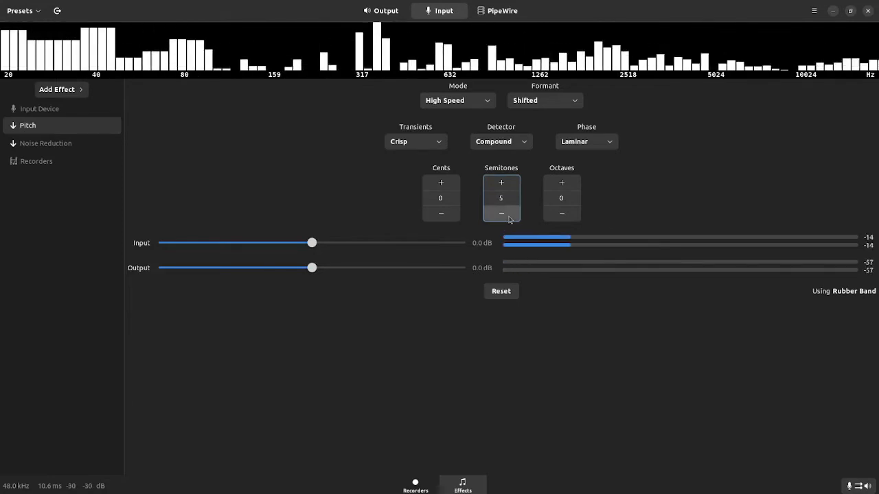